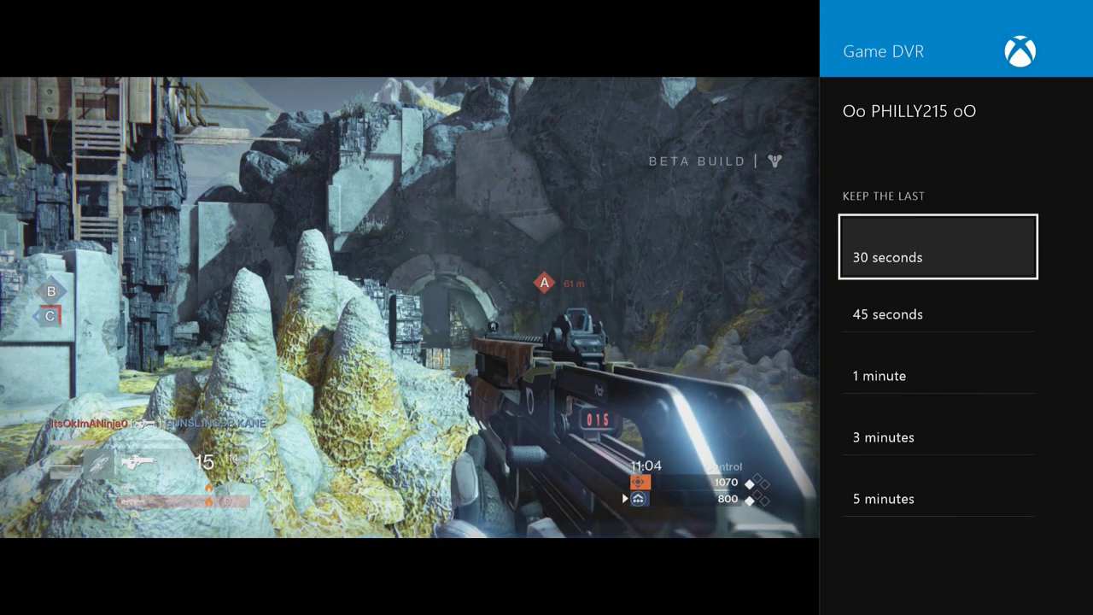
- Keep the last 30 seconds of gameplay as a Game DVR clip
key(Return)
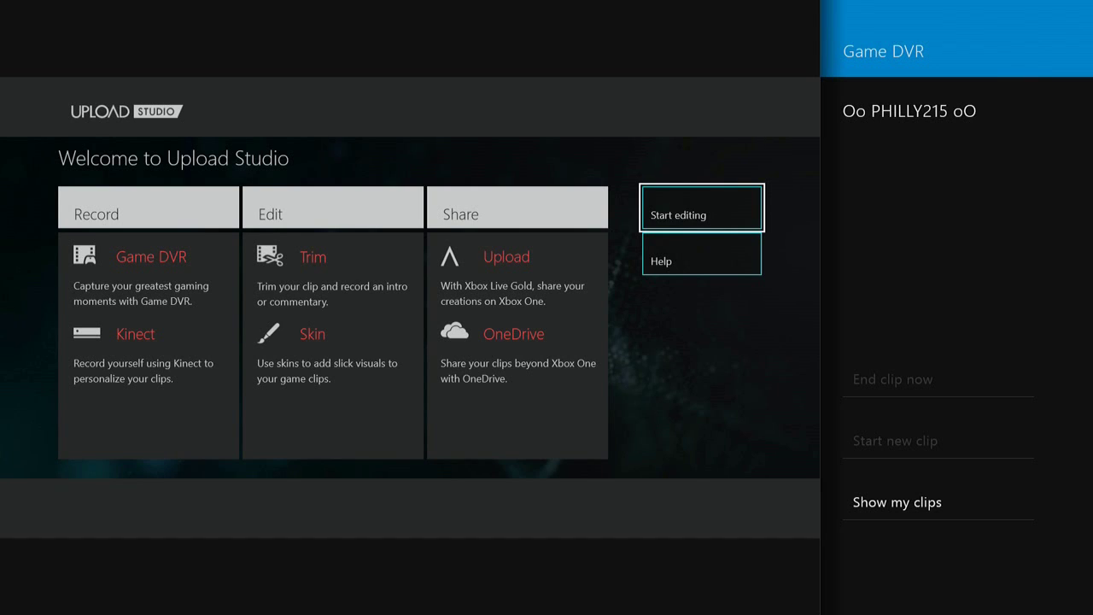
- Start editing the captured car clip in Upload Studio and move to the Picture-in-picture template
key(Down)
key(Up)
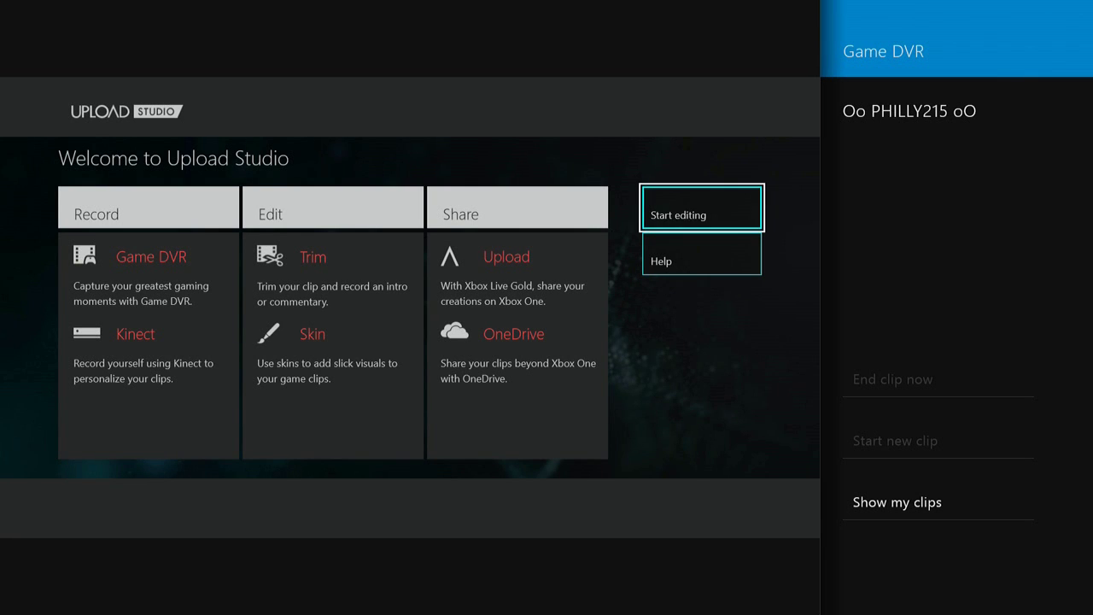
key(Return)
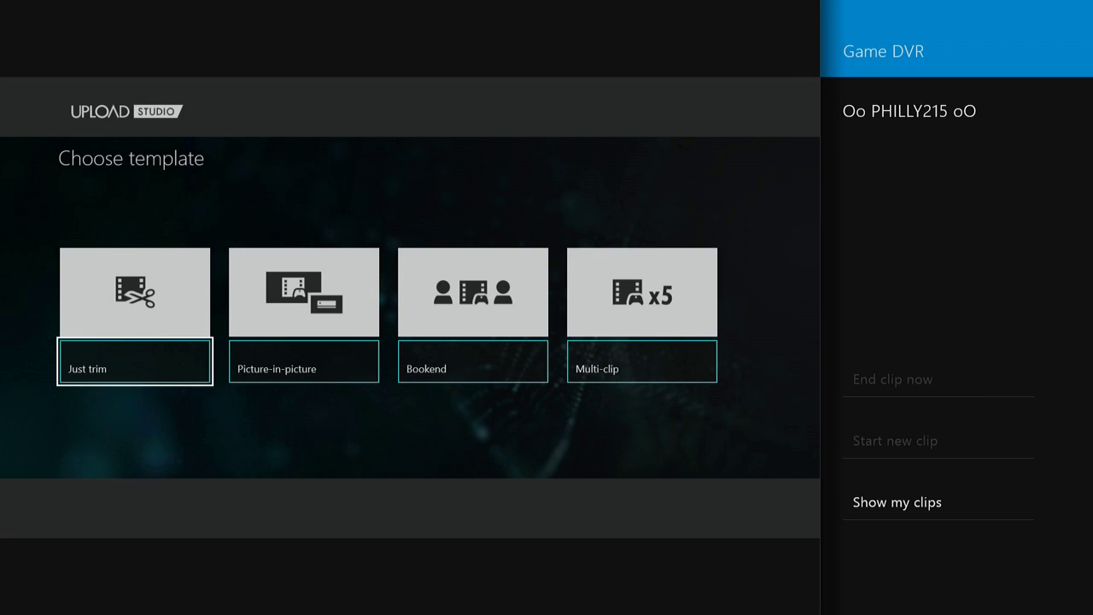
key(Right)
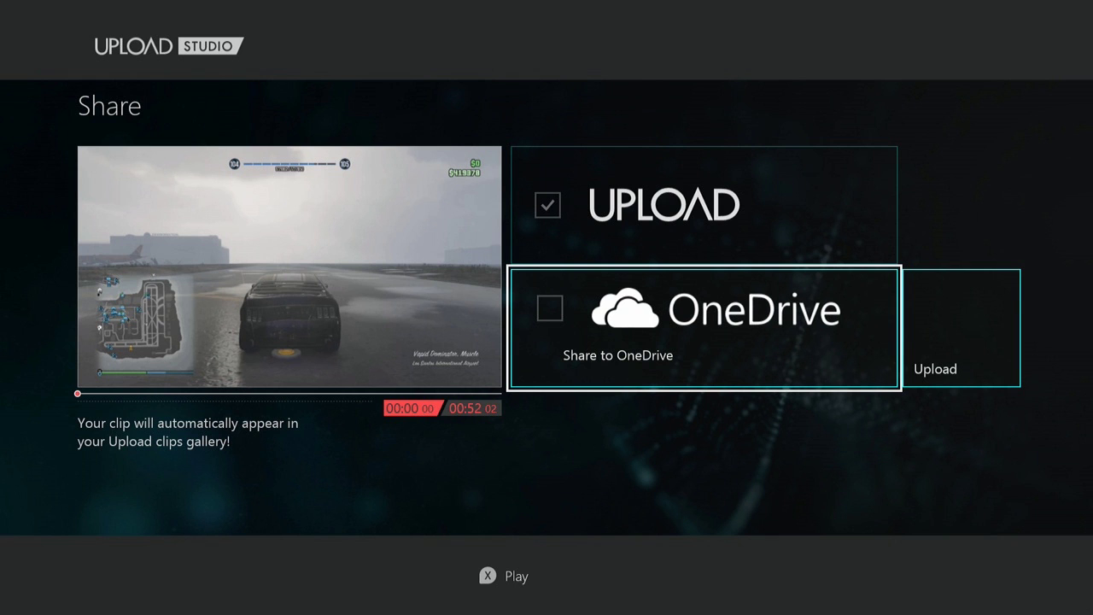
- From the Xbox Home dashboard, snap a pane beside Upload Studio and open Get more snappable apps
key(super)
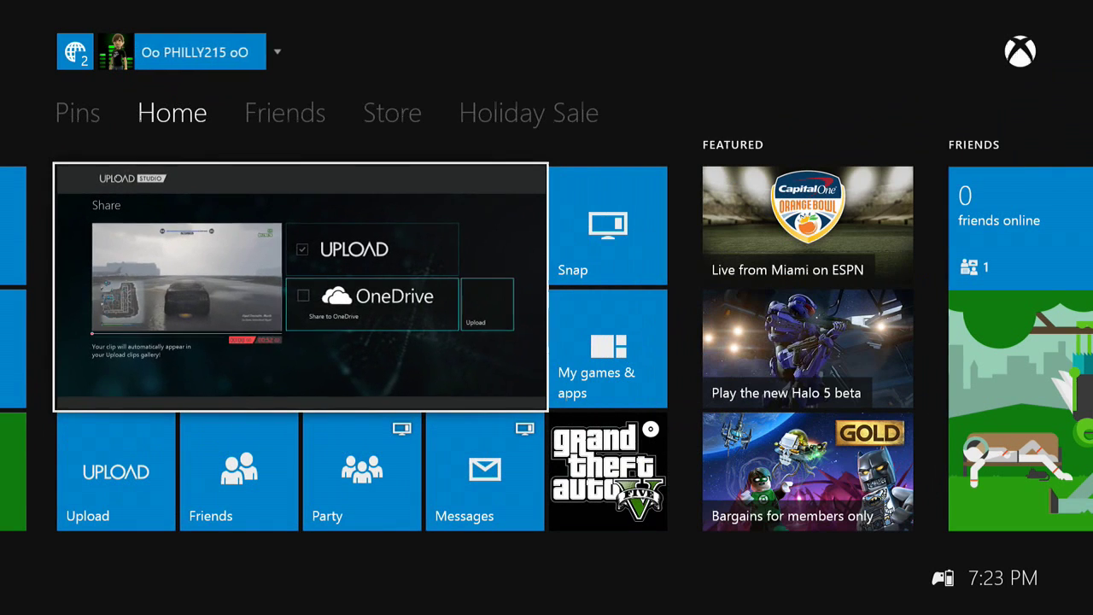
key(Right)
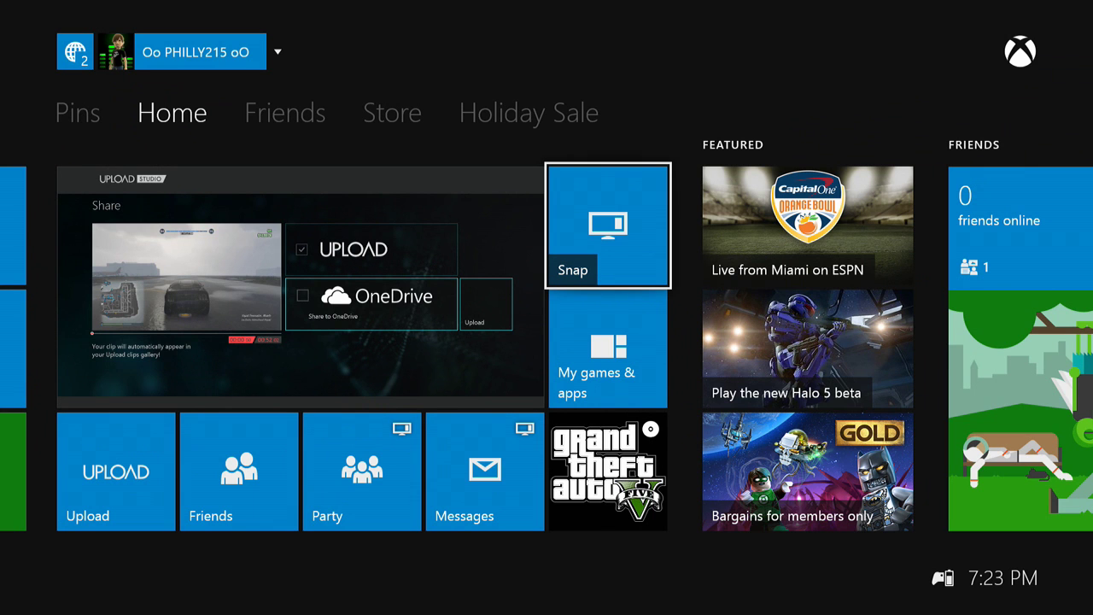
key(Return)
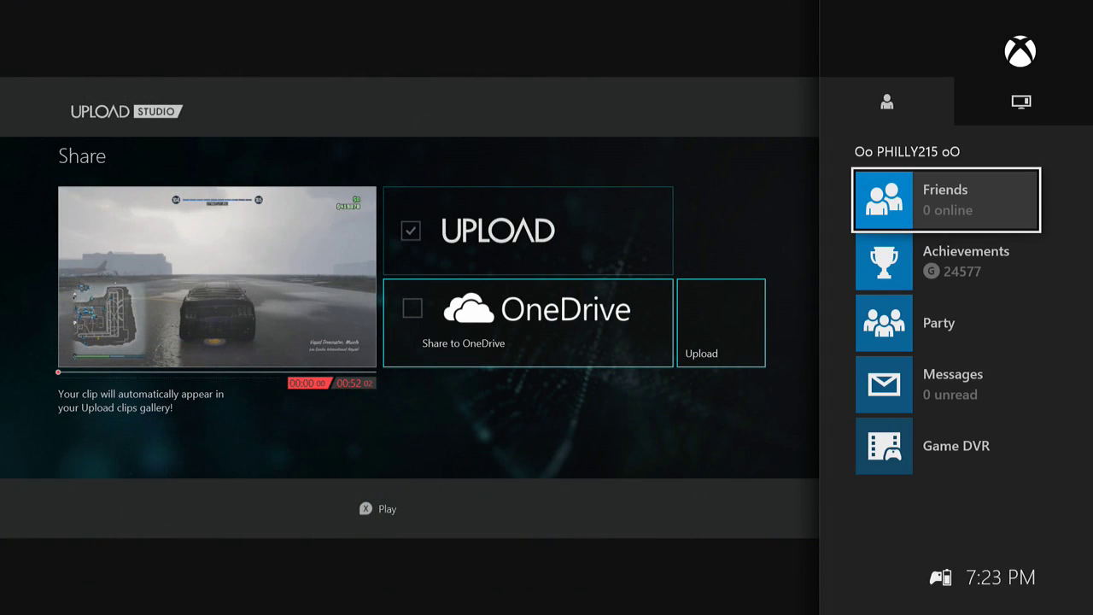
key(Right)
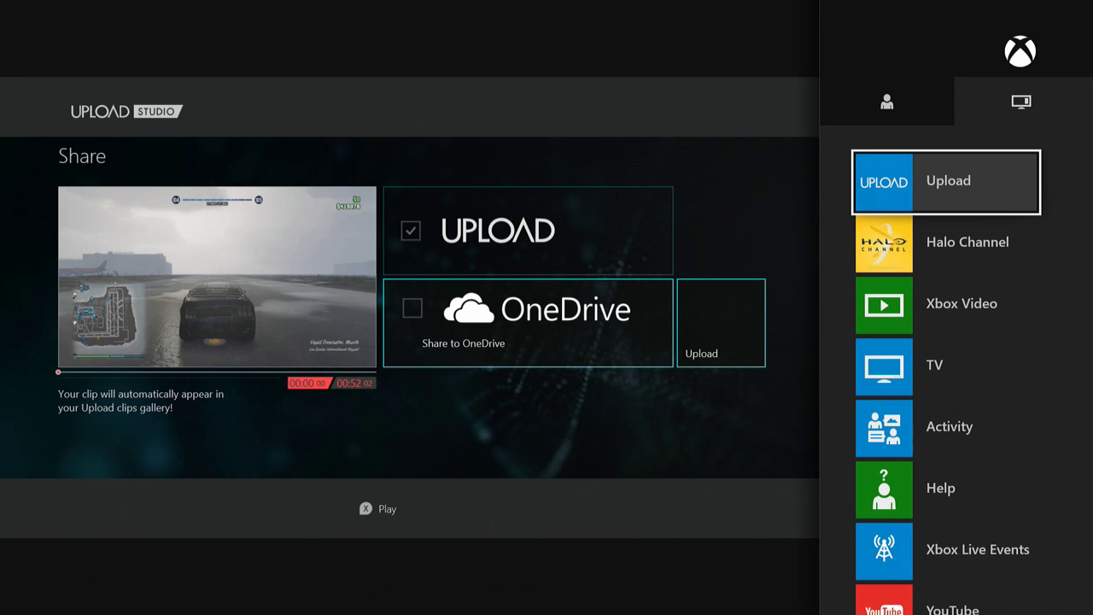
key(Down)
key(Down)
key(Down)
key(Down)
key(Down)
key(Down)
key(Down)
key(Down)
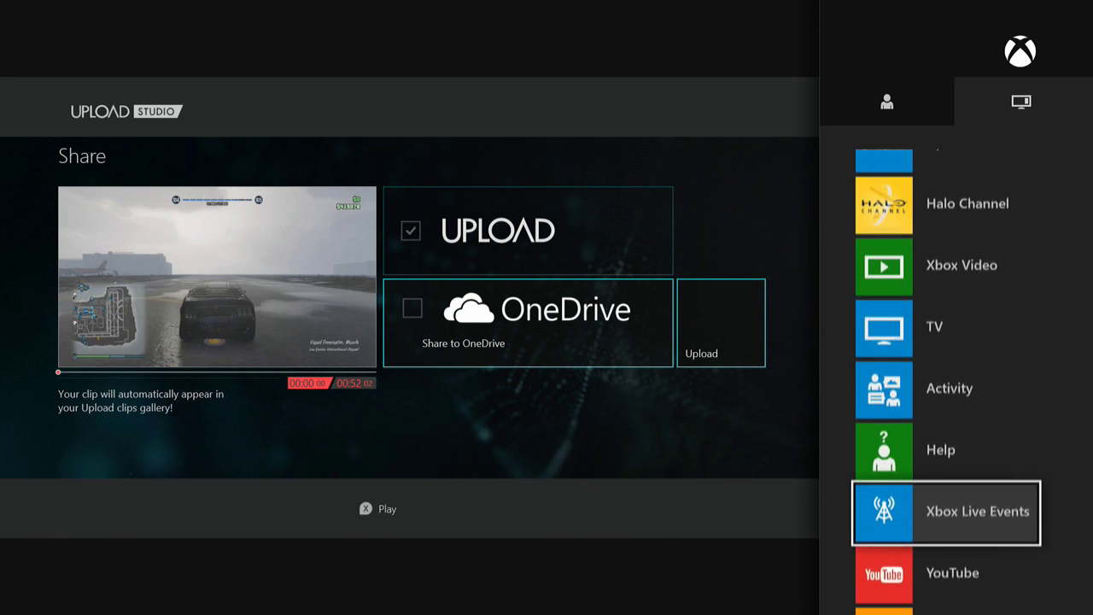
key(Down)
key(Down)
key(Return)
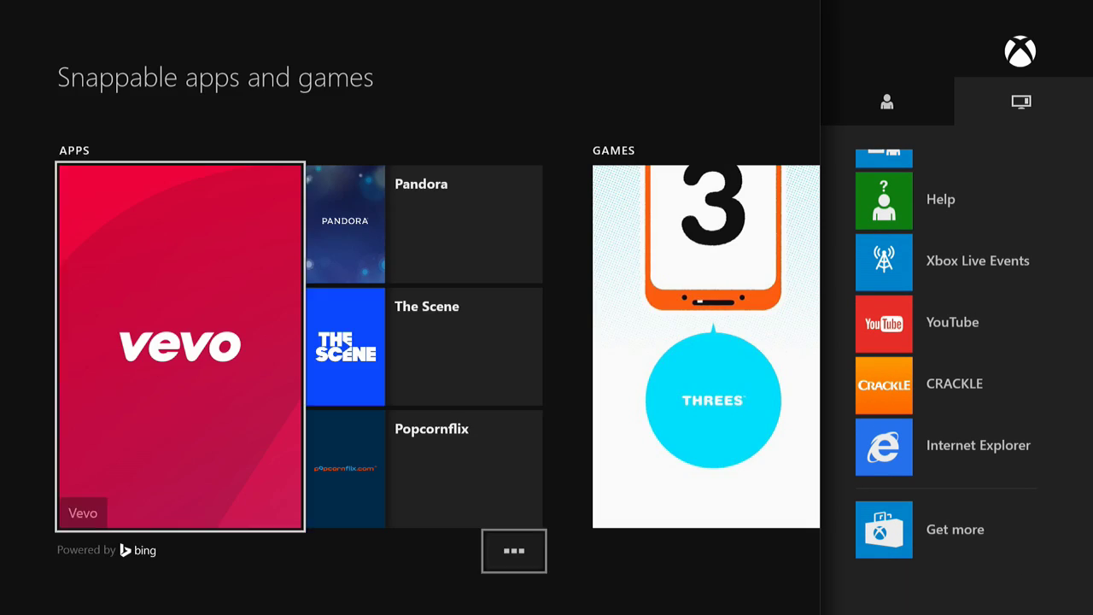
- Browse the Snappable apps grid to the OneDrive app and install it
key(Right)
key(Right)
key(Right)
key(Right)
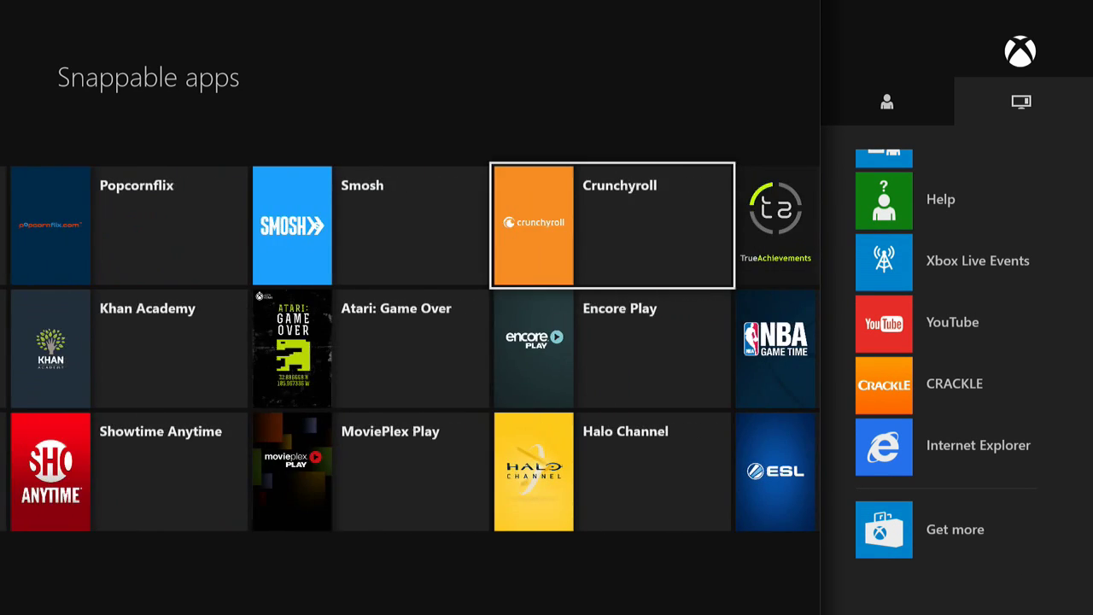
key(Right)
key(Right)
key(Right)
key(Right)
key(Right)
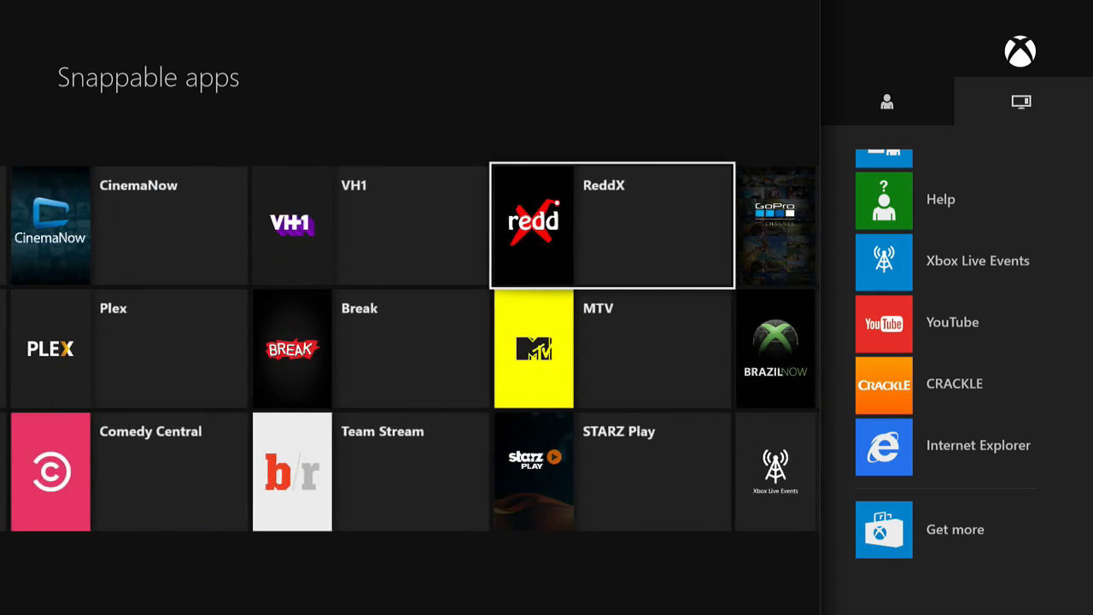
key(Right)
key(Right)
key(Right)
key(Right)
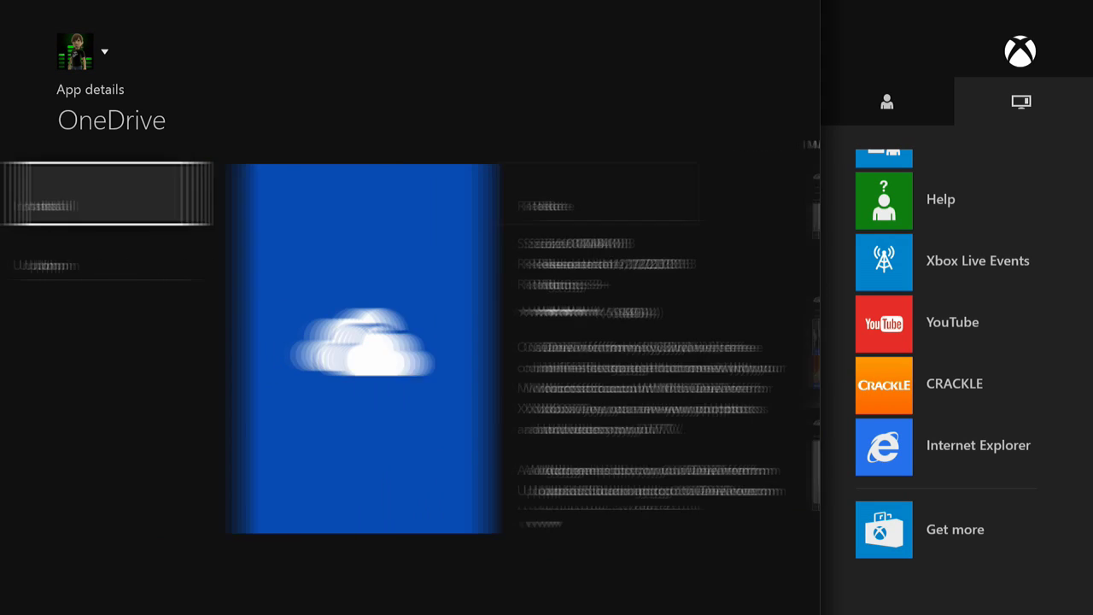
key(Return)
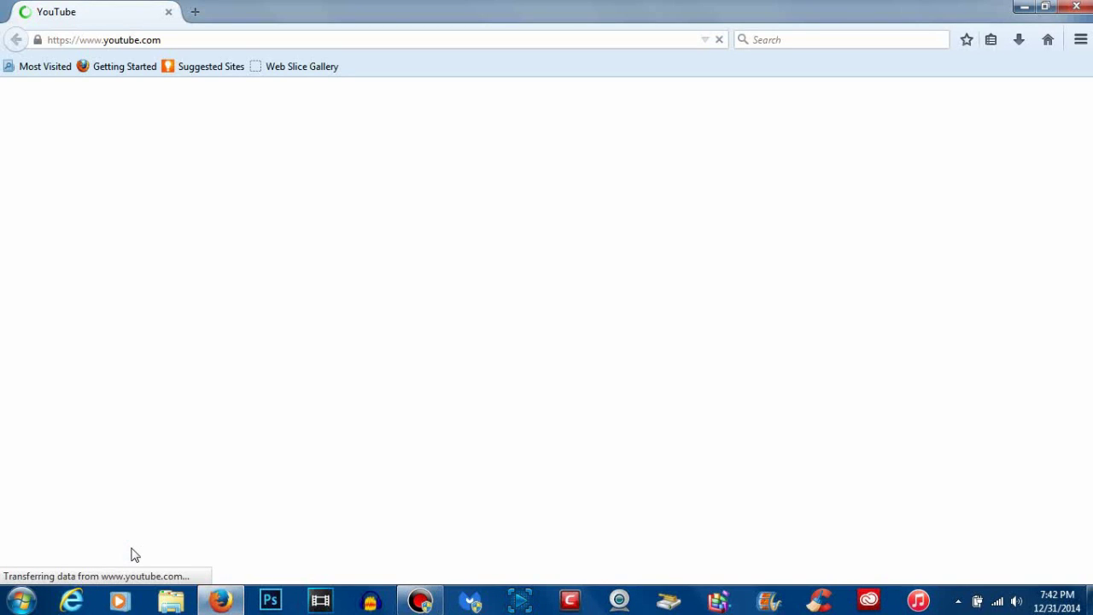
- Go to onedrive.live.com in Firefox and start signing up for an account
key(ctrl+l)
text(on)
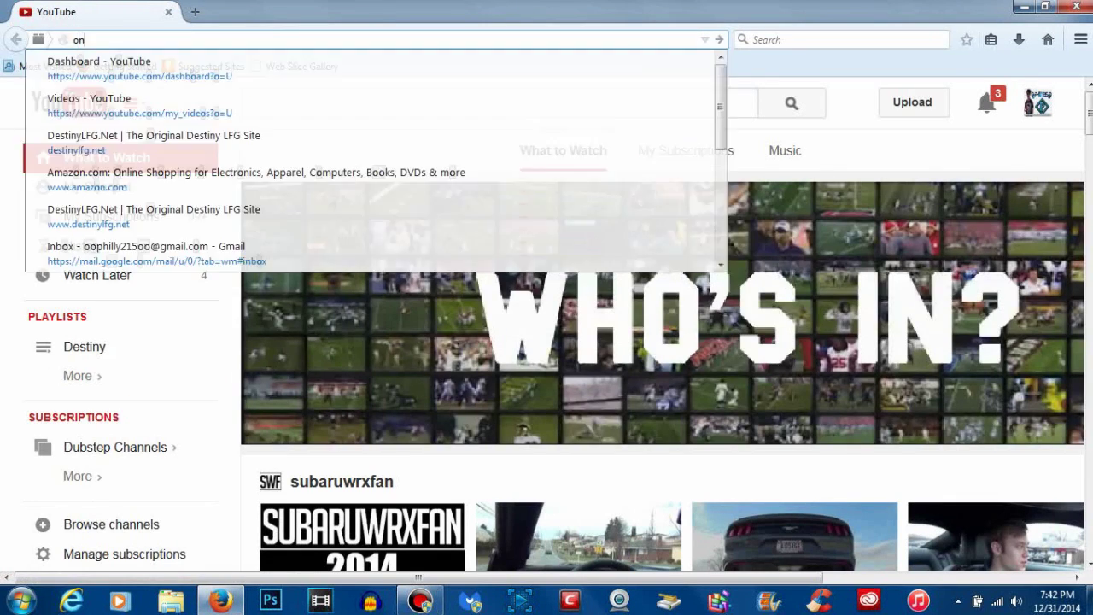
text(edrive)
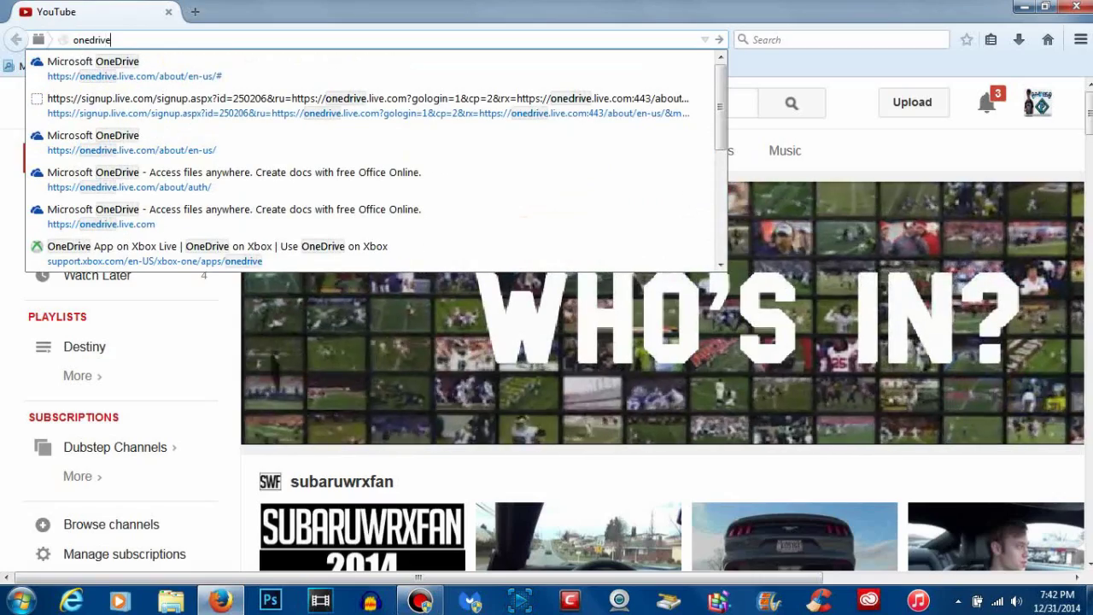
text(.live.)
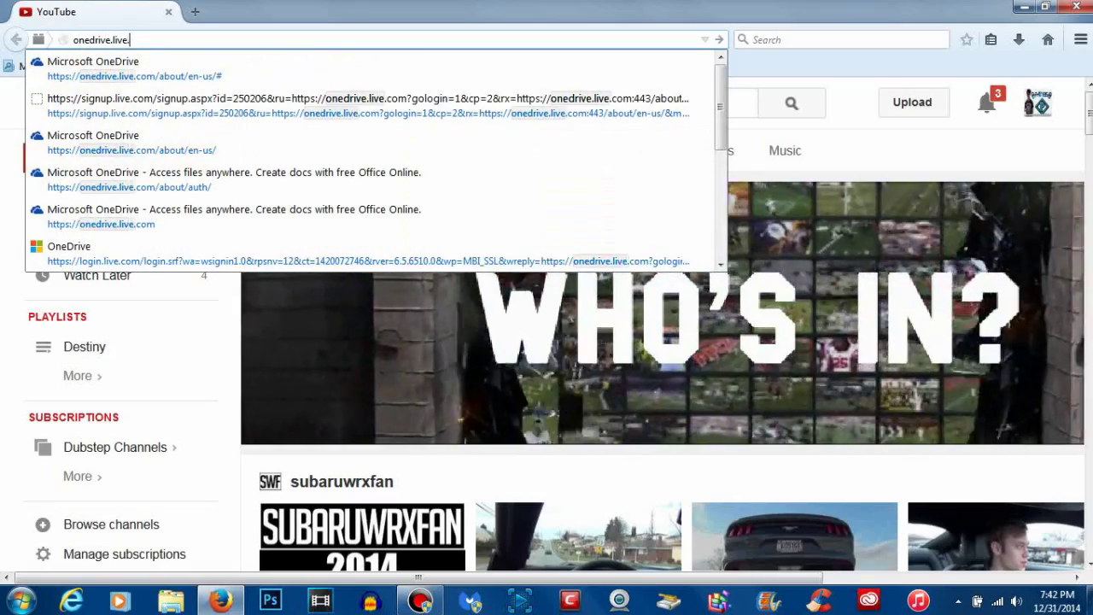
text(com)
key(Return)
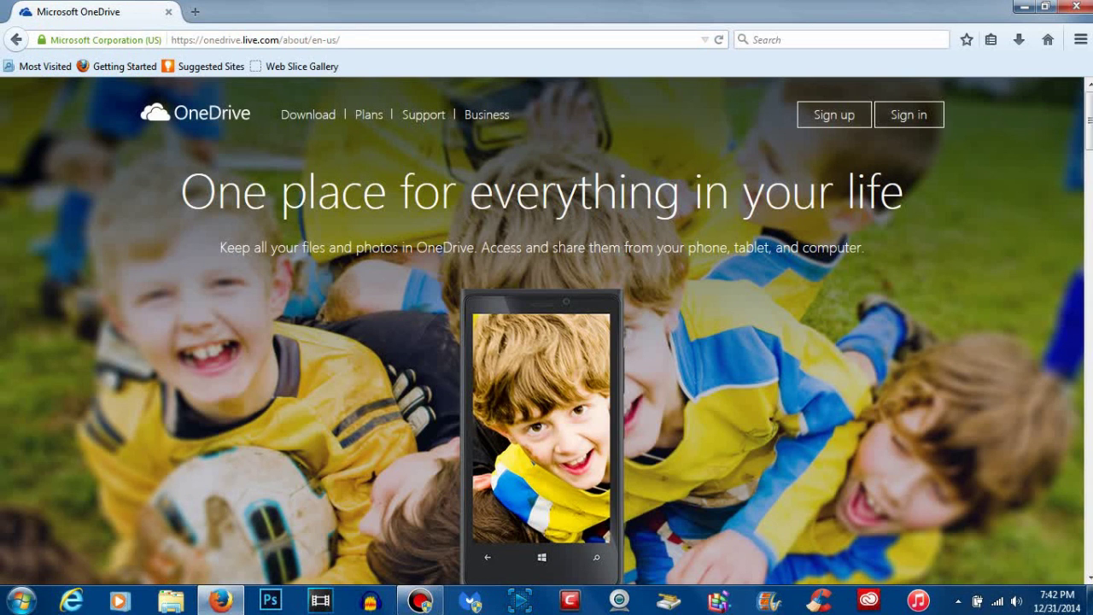
click(838, 125)
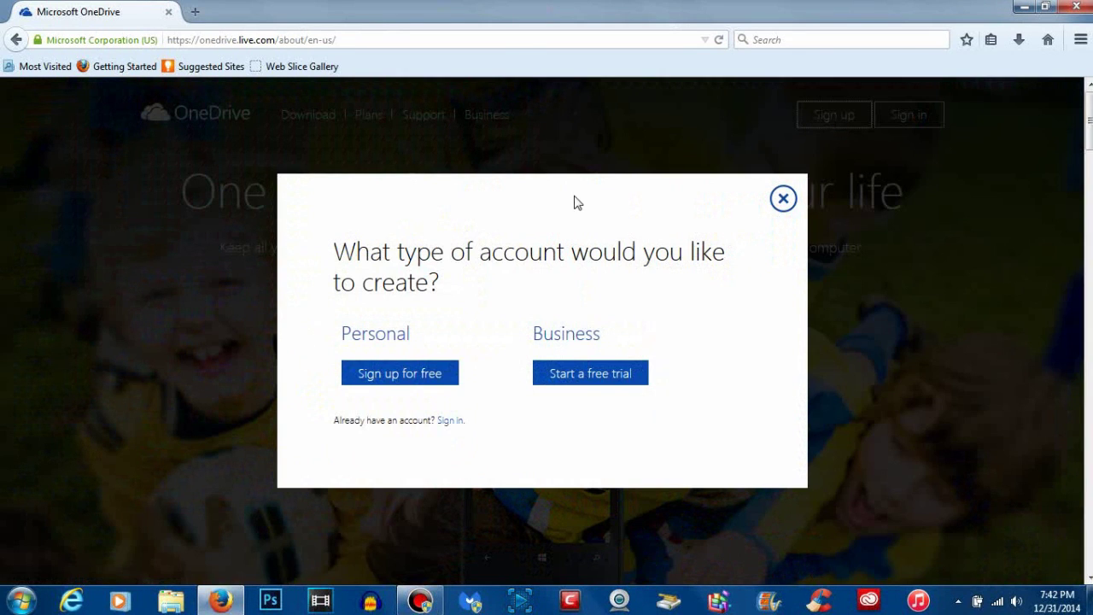
- Sign in to OneDrive with an existing Microsoft account, declining to remember the password
click(402, 380)
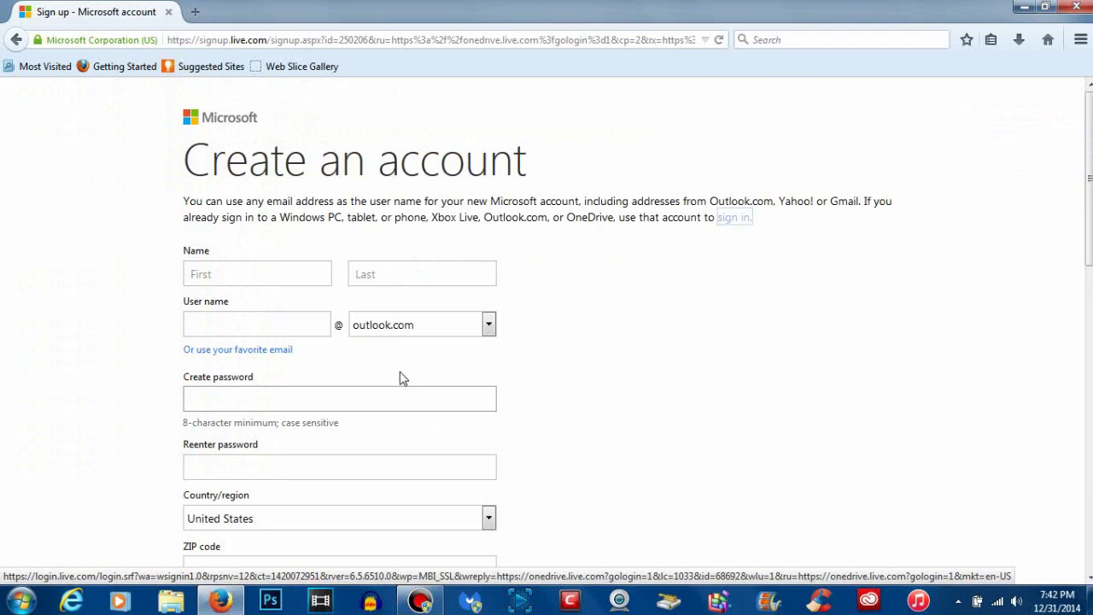
click(736, 220)
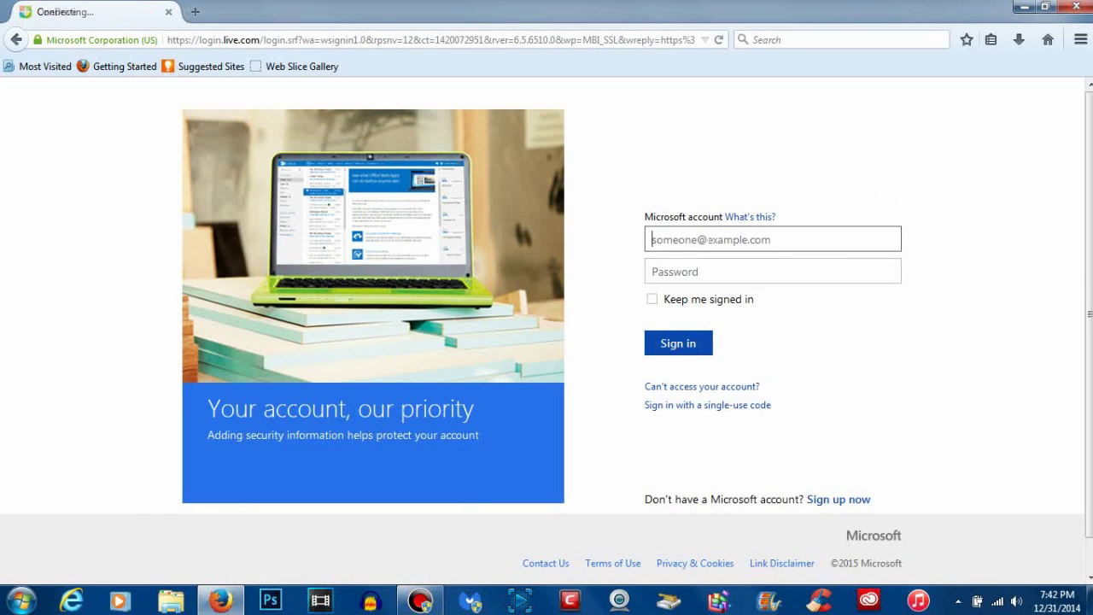
click(691, 348)
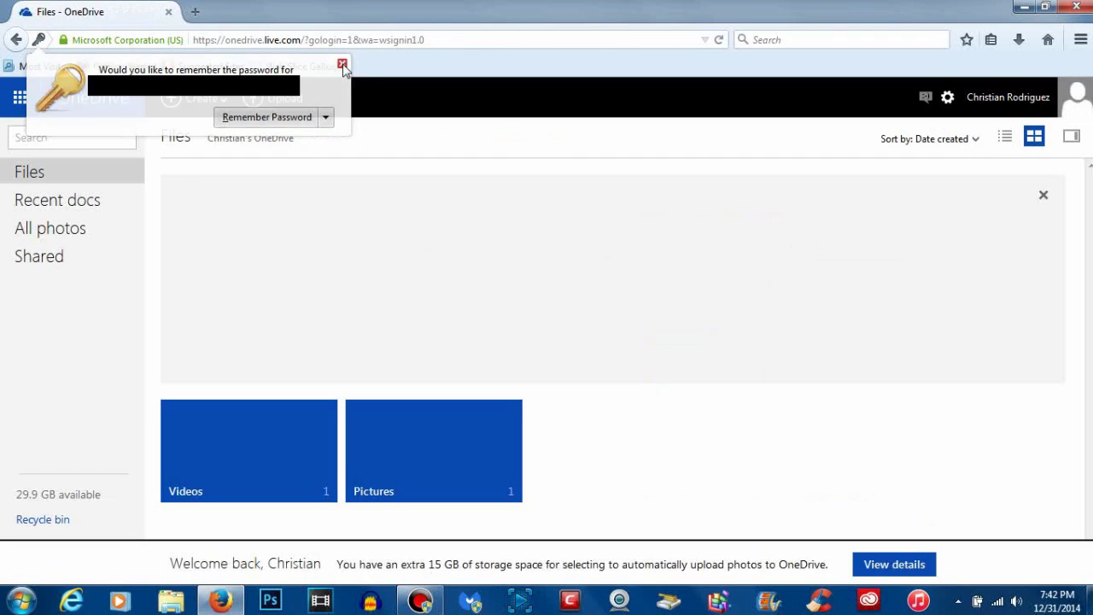
click(342, 63)
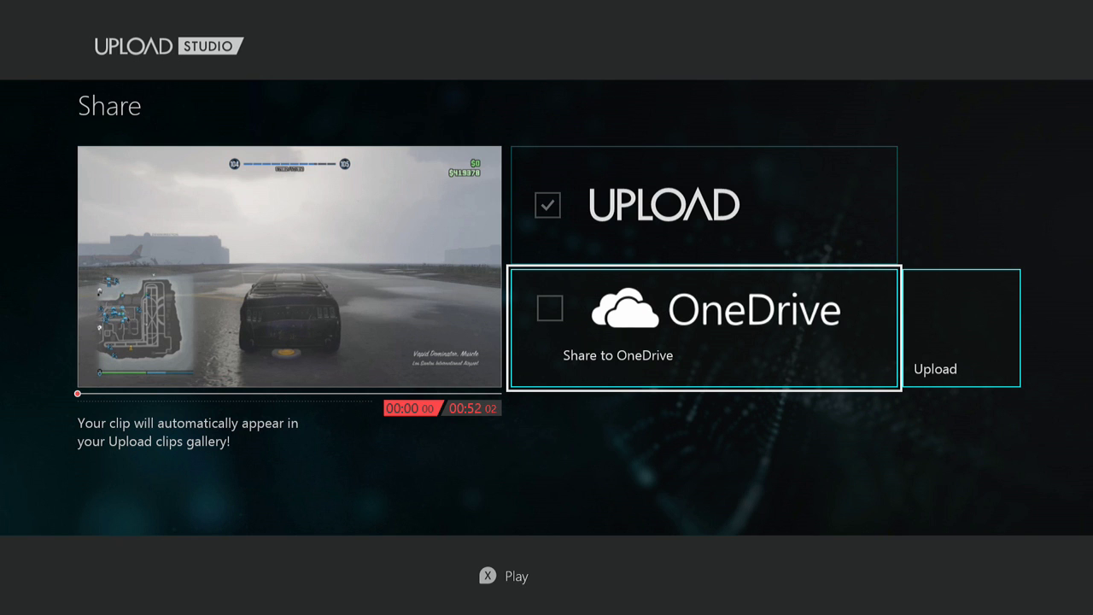
- Tick OneDrive on the Share screen, upload the clip, then open the OneDrive app from Home
key(Return)
key(Right)
key(Return)
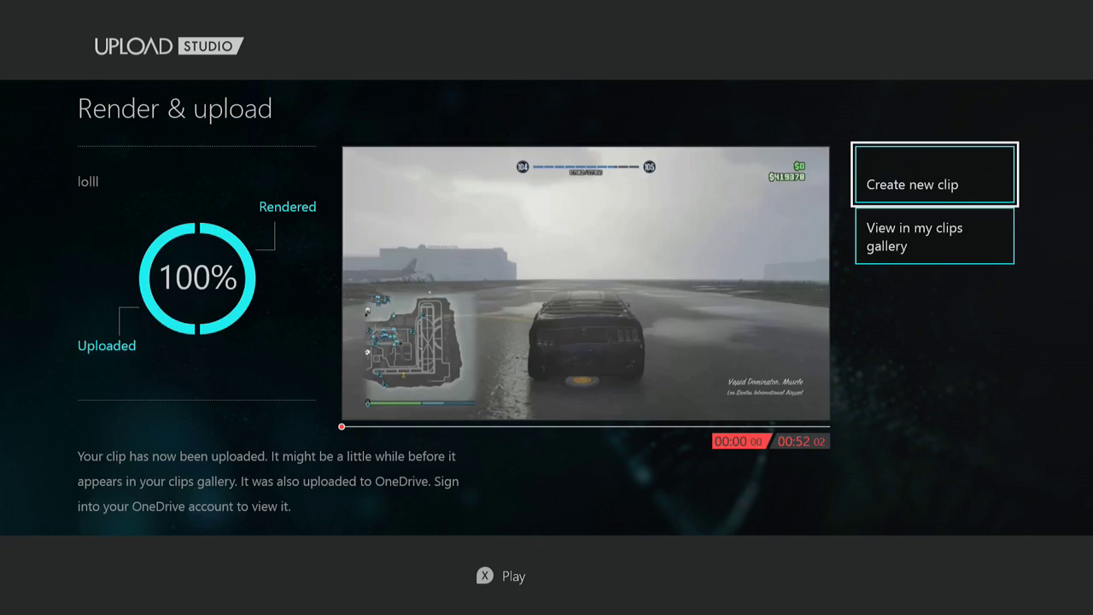
key(super)
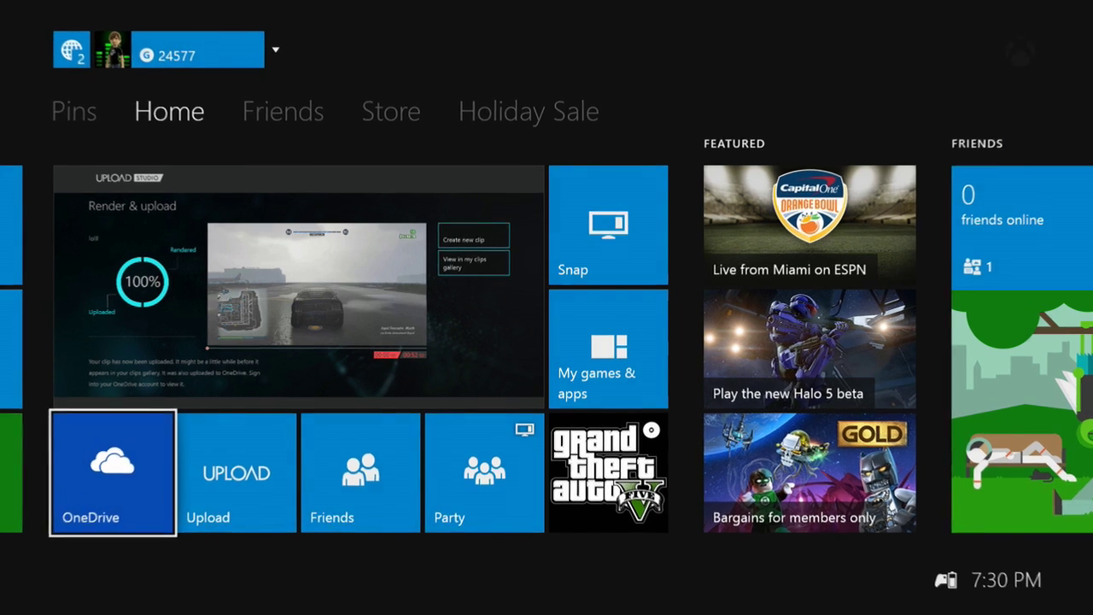
key(Return)
- Open the Videos album under OneDrive's Albums and add it to the OneGuide
key(Right)
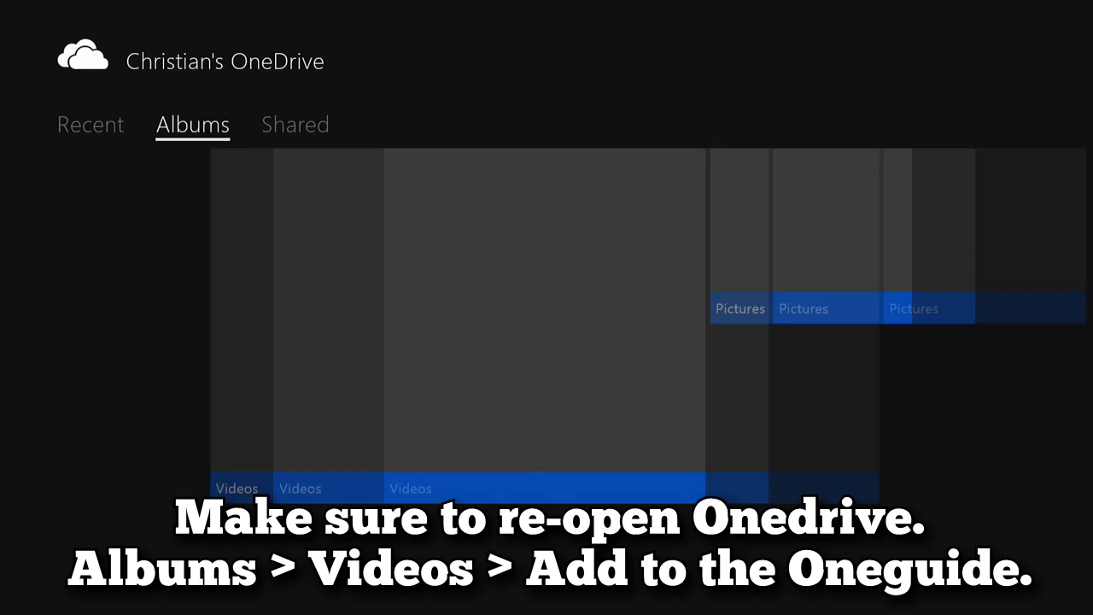
key(Down)
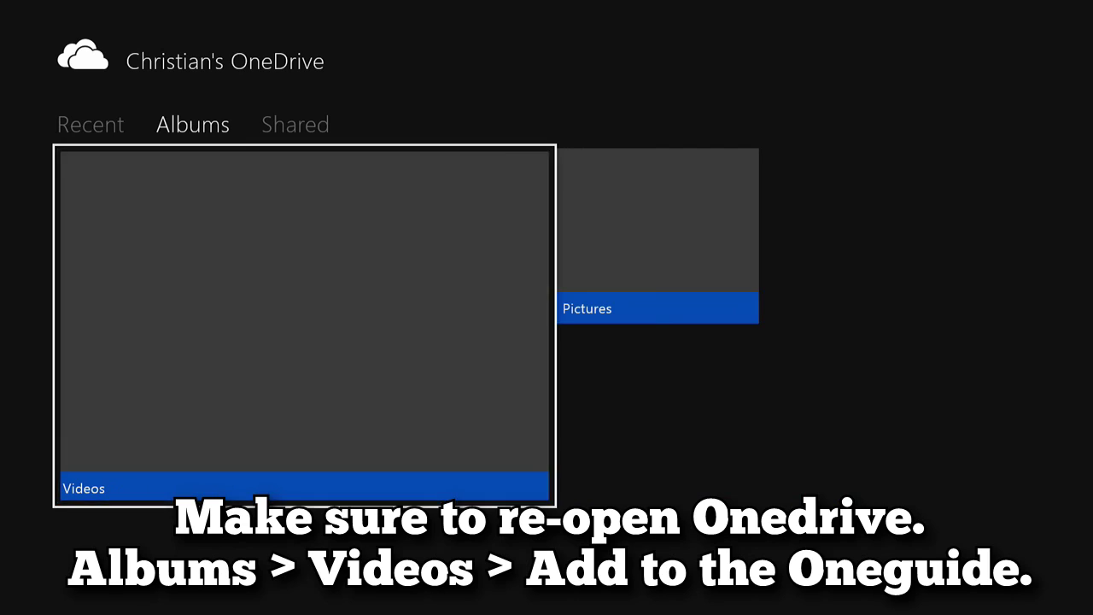
key(Return)
key(Up)
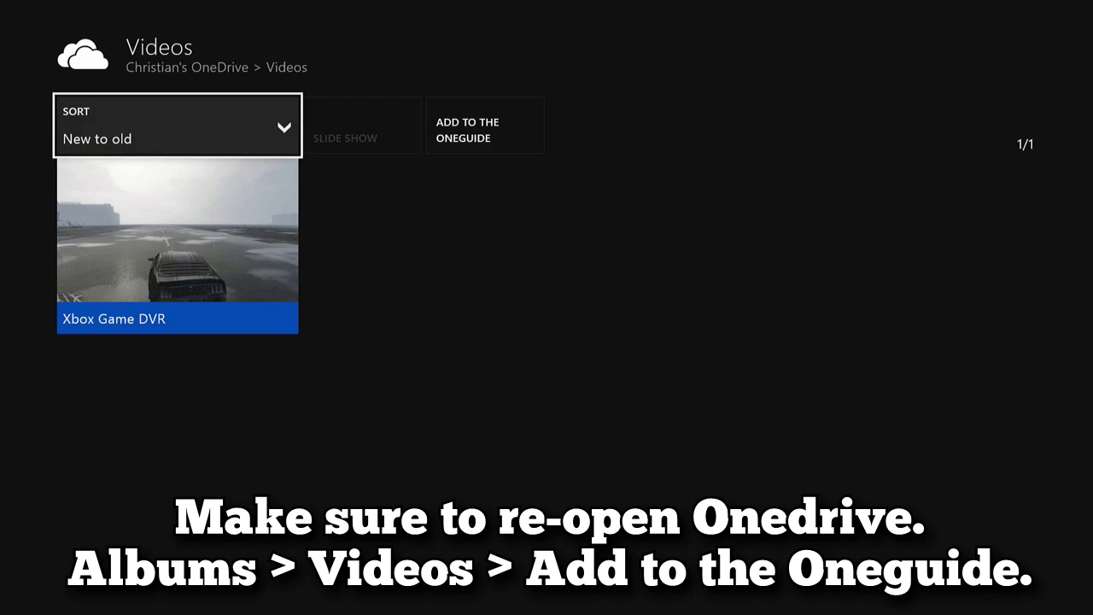
key(Right)
key(Return)
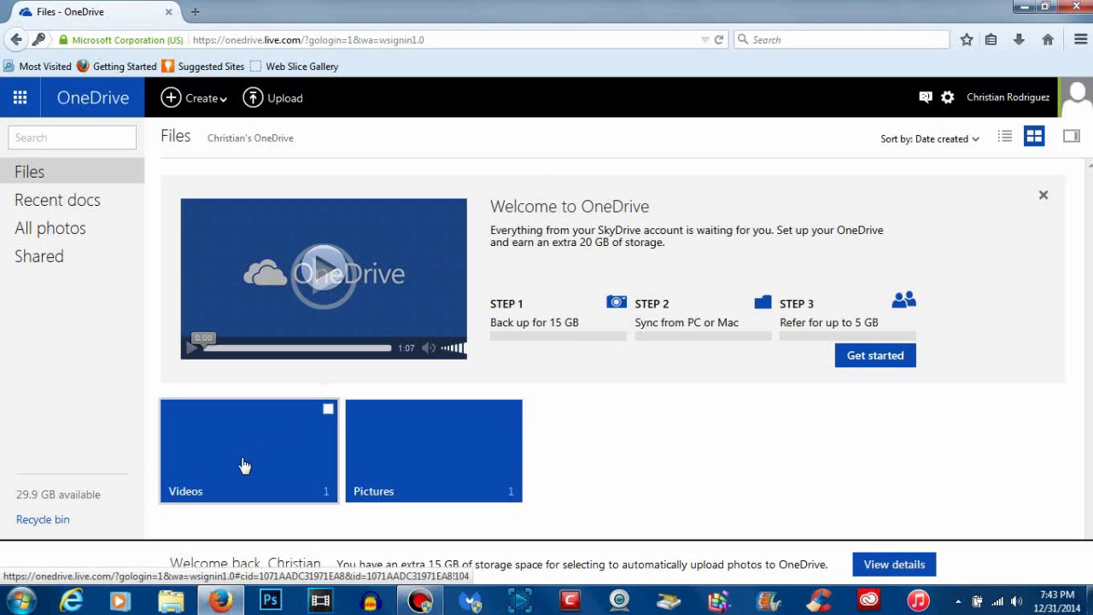
- Open Videos > Xbox Game DVR in OneDrive on the PC and download the clip as Upload Studio.mp4
click(241, 463)
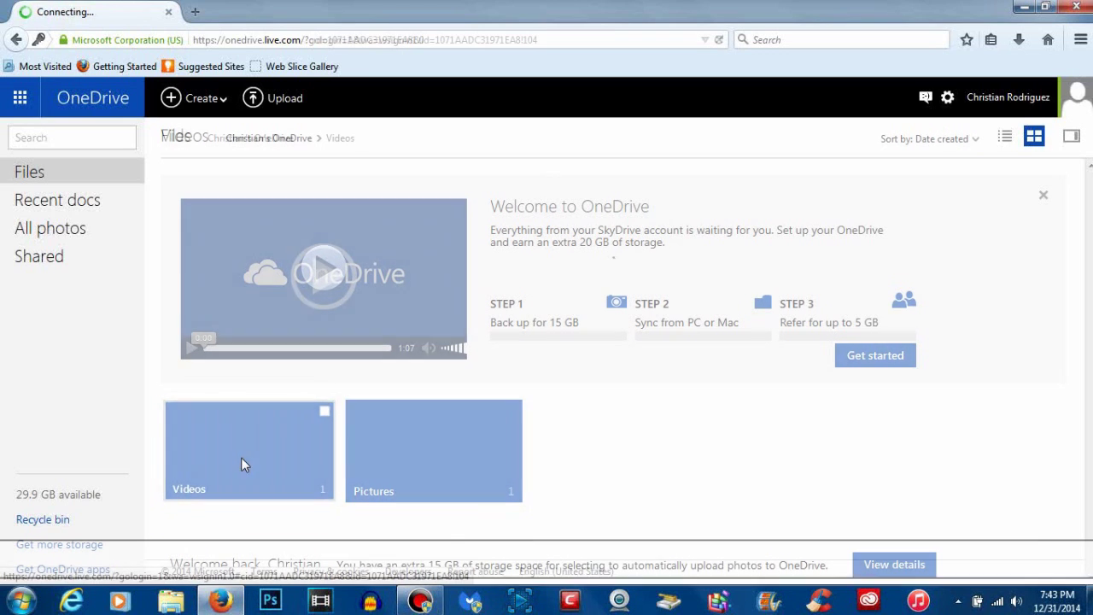
click(233, 243)
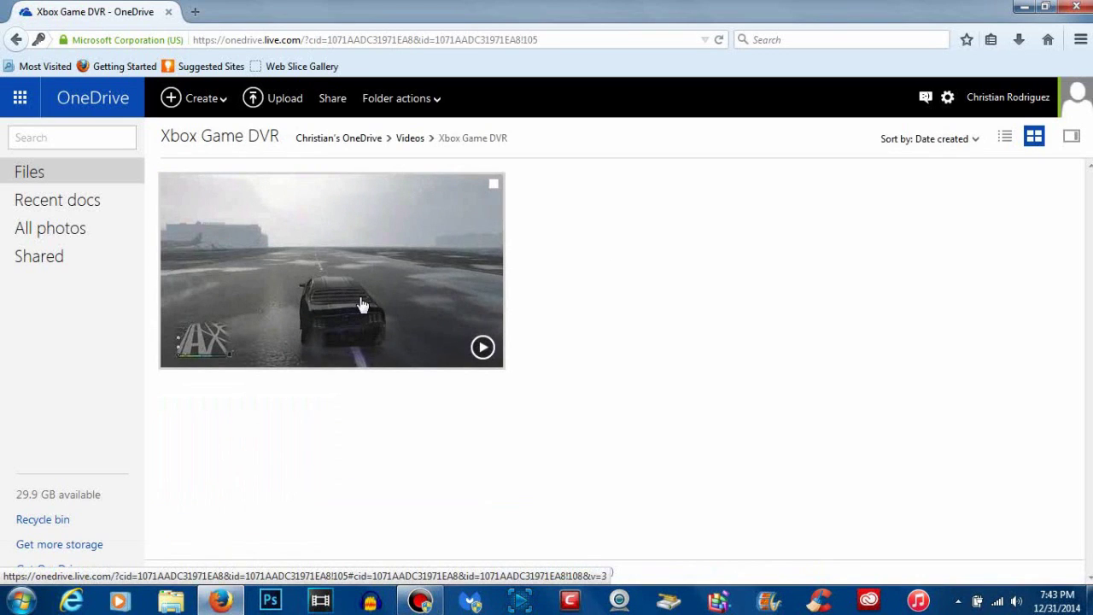
click(362, 306)
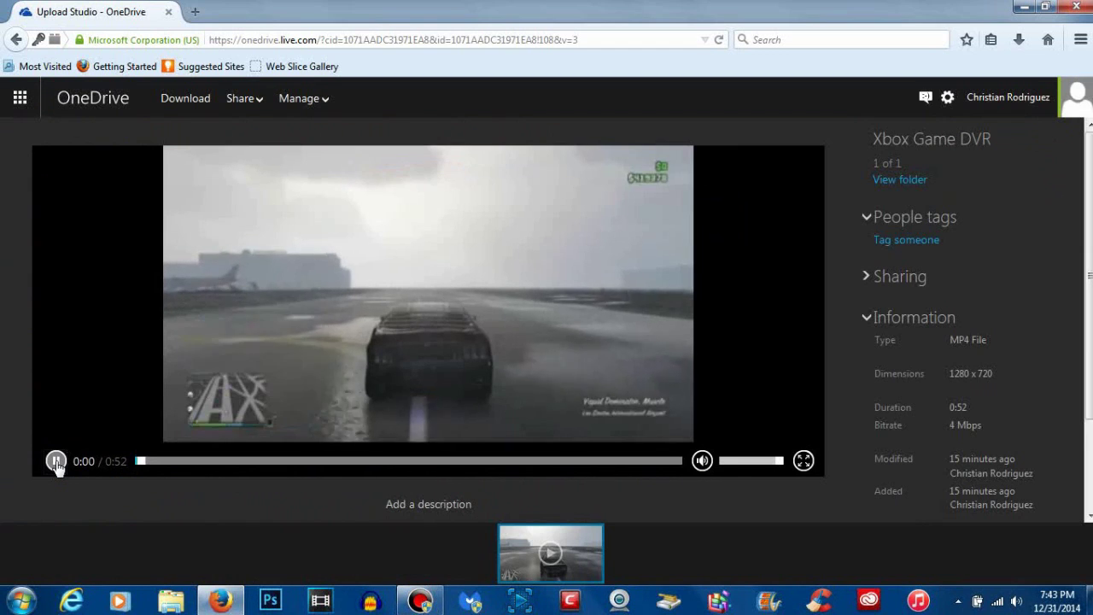
click(55, 461)
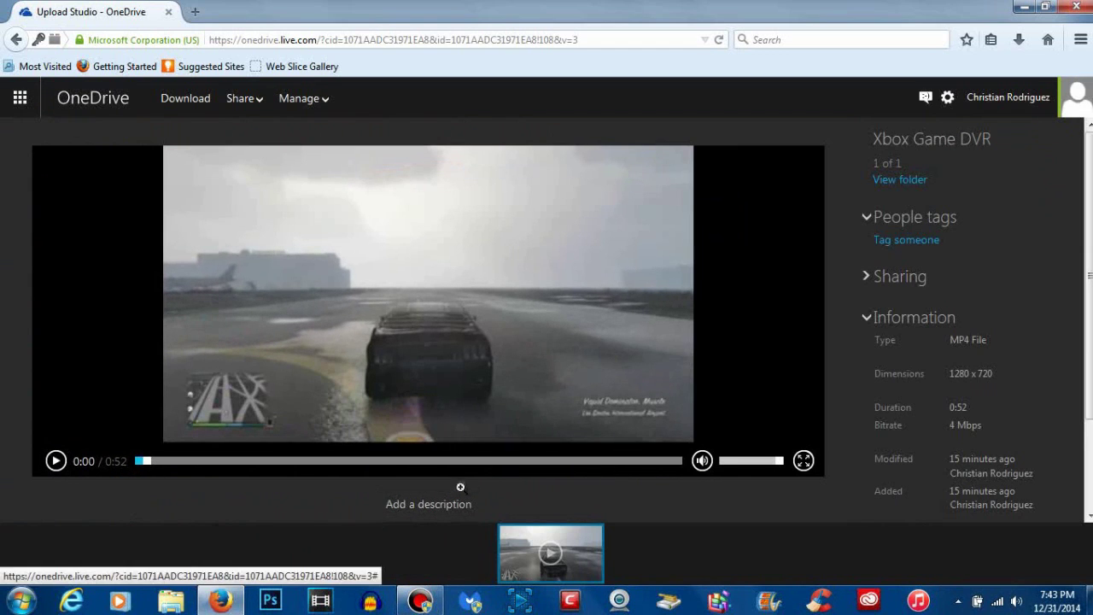
click(191, 107)
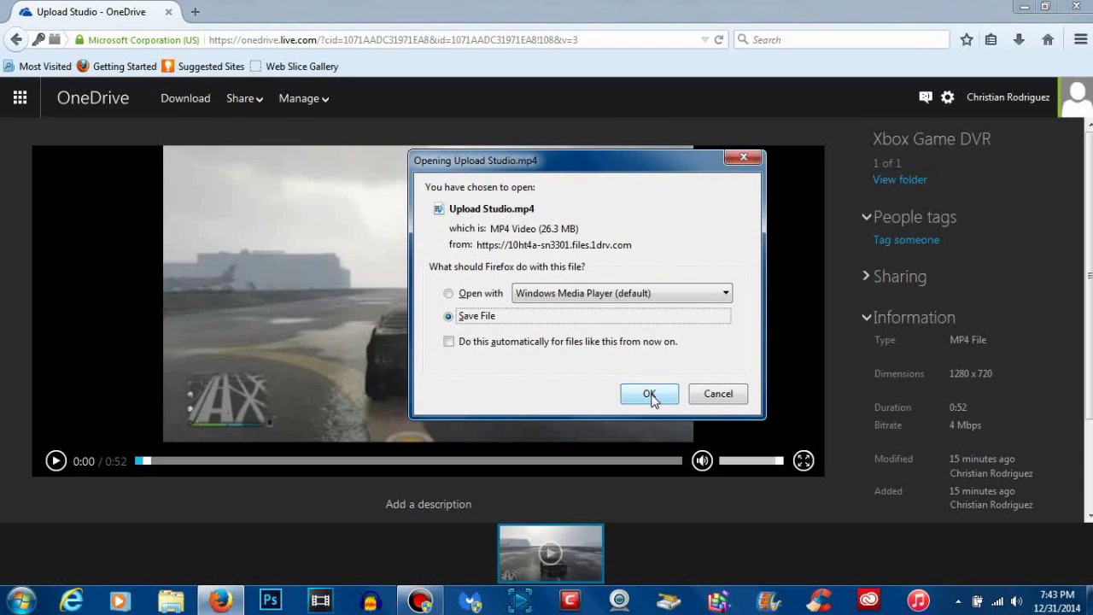
click(649, 396)
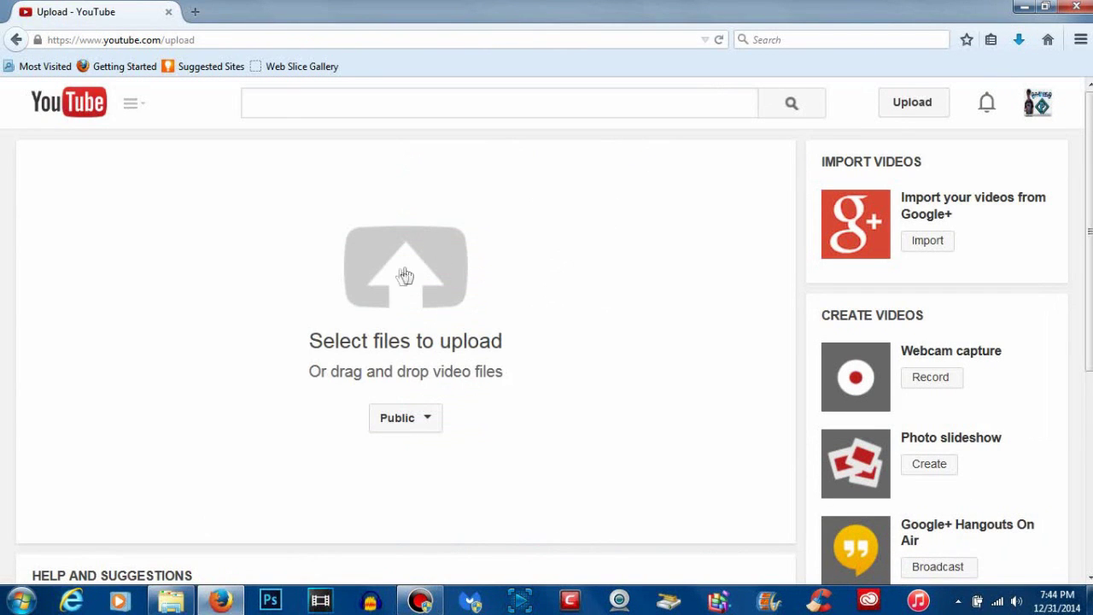
- Upload the Upload Studio file from Downloads to YouTube and set it to Unlisted
click(408, 285)
click(286, 158)
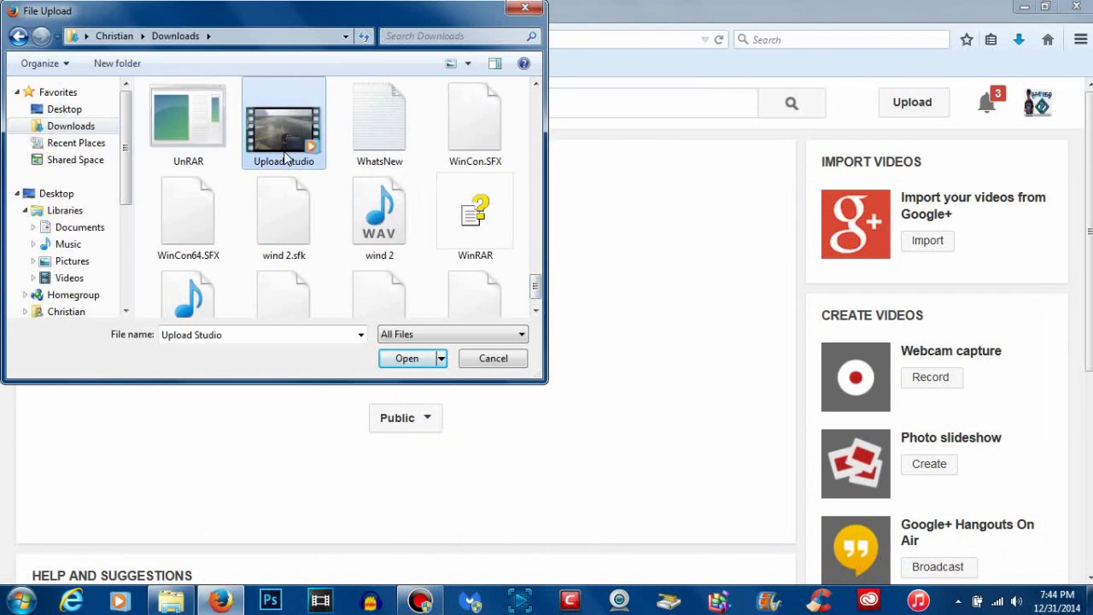
click(404, 359)
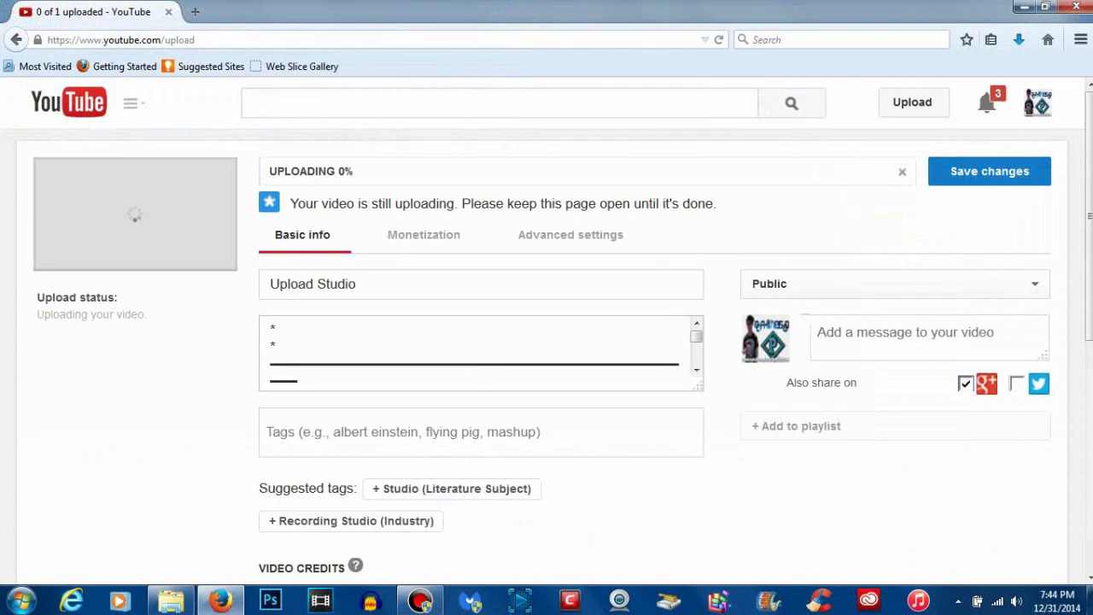
click(819, 287)
click(815, 328)
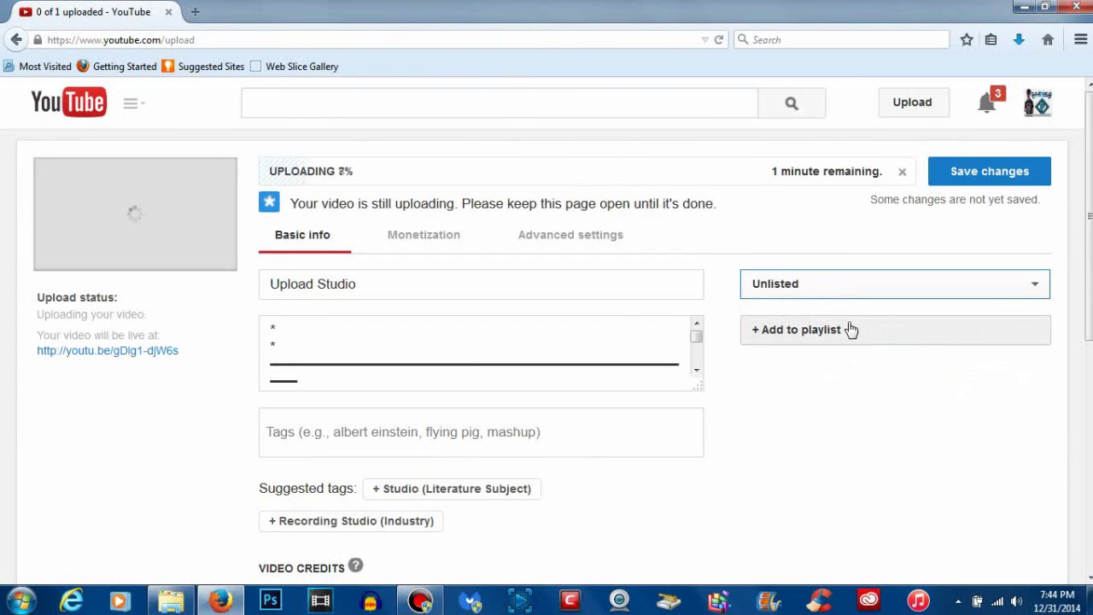
- Retitle the video 'How To Upload Xbox One Videos To Youtube'
triple_click(479, 285)
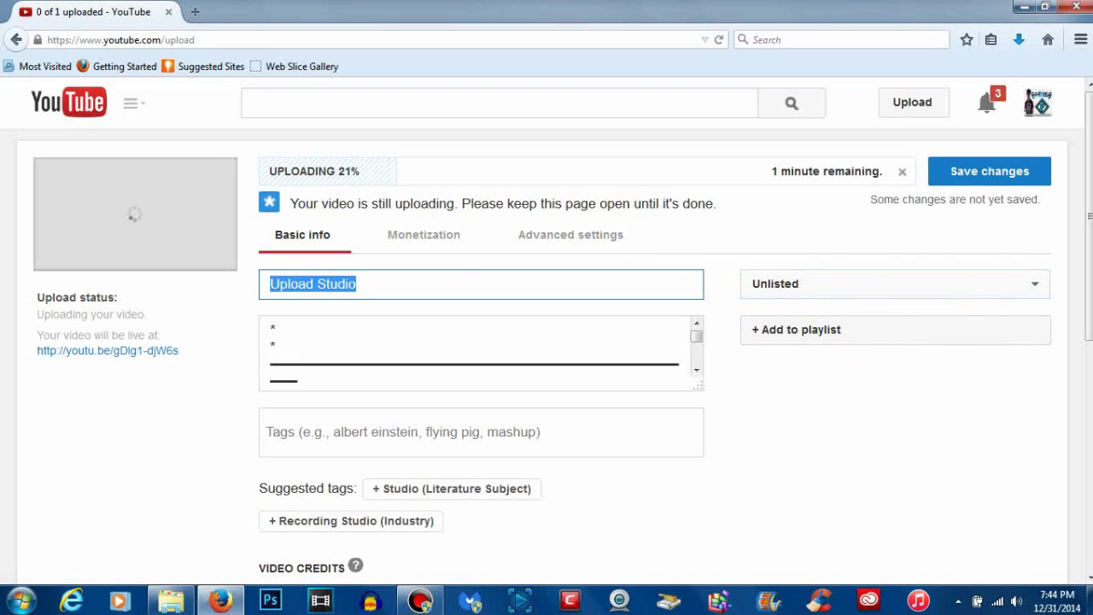
text(How)
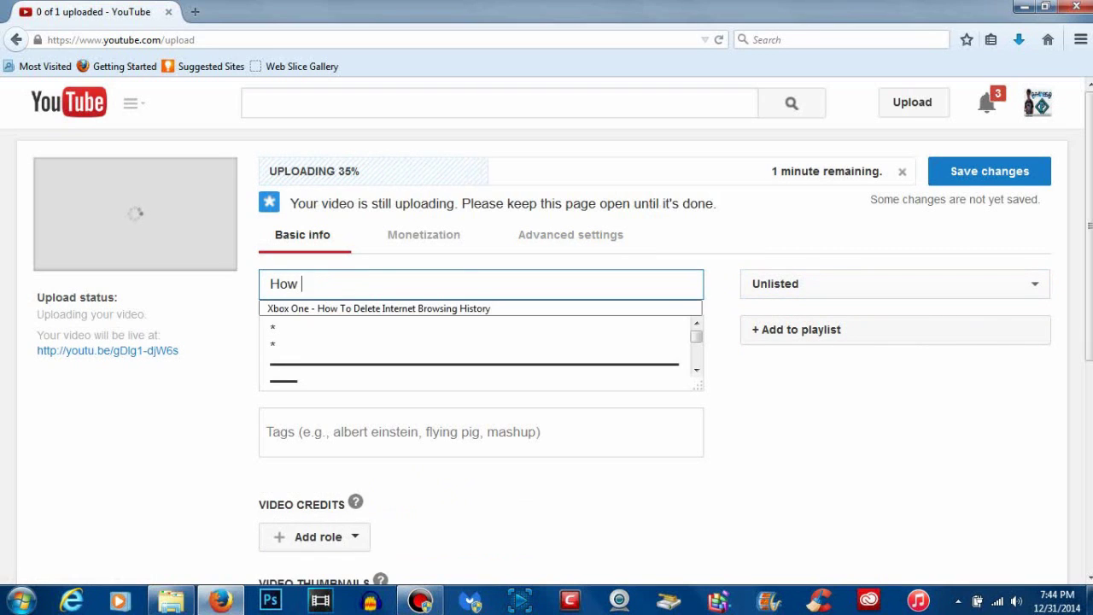
key(BackSpace)
key(BackSpace)
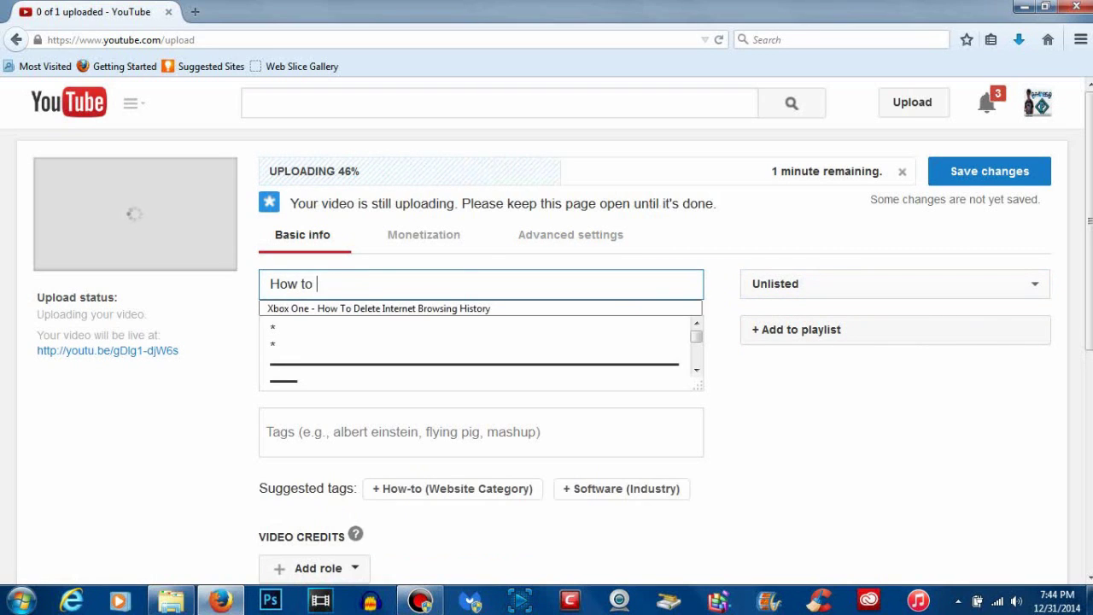
text(To Upload )
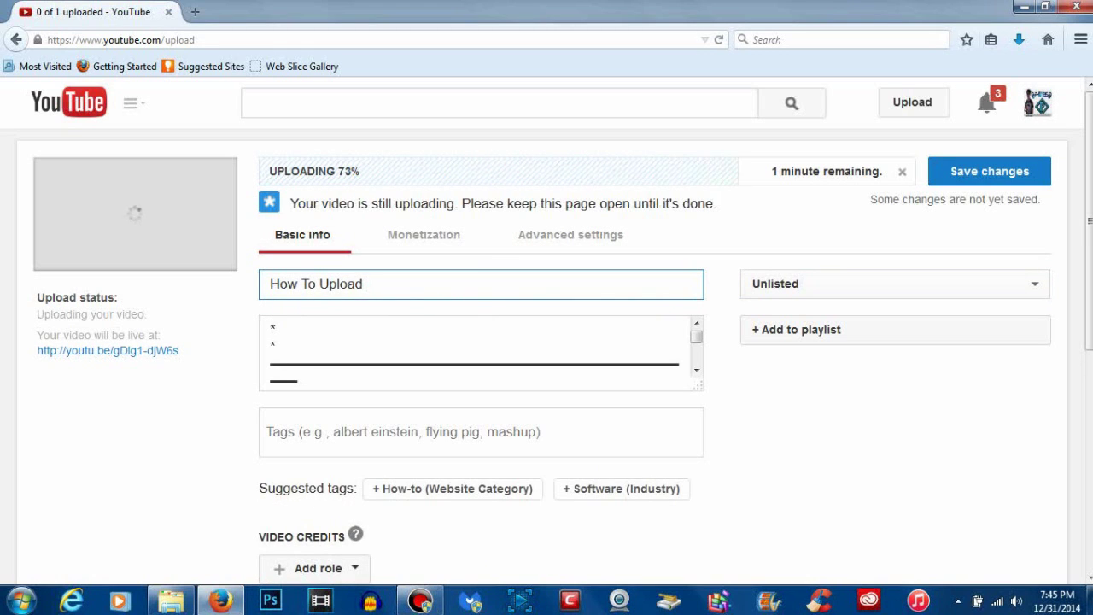
text(Xbox One Videos )
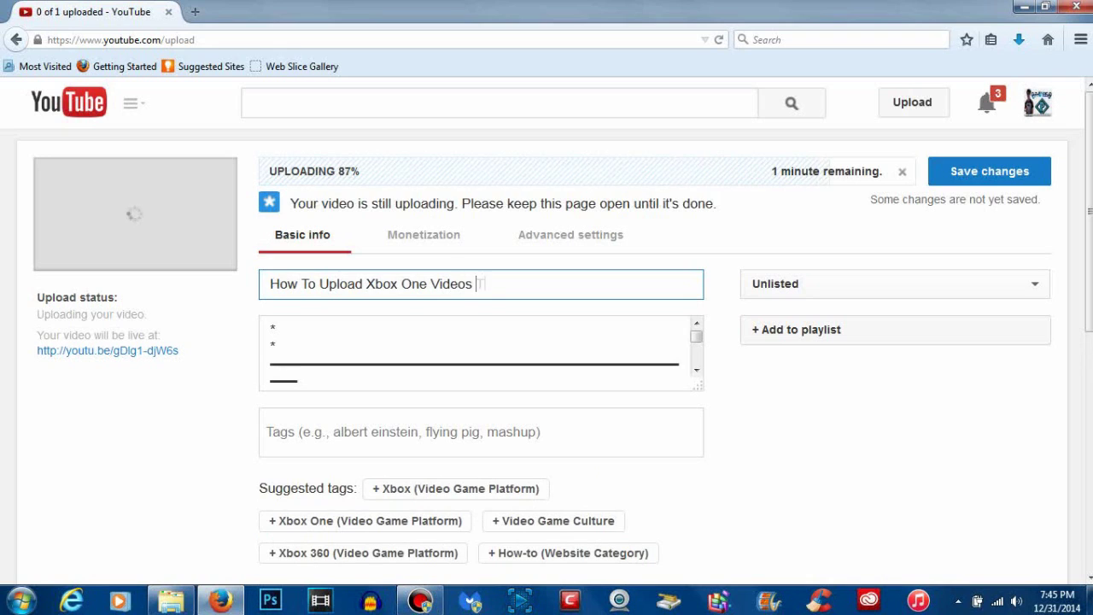
text(To Youtube)
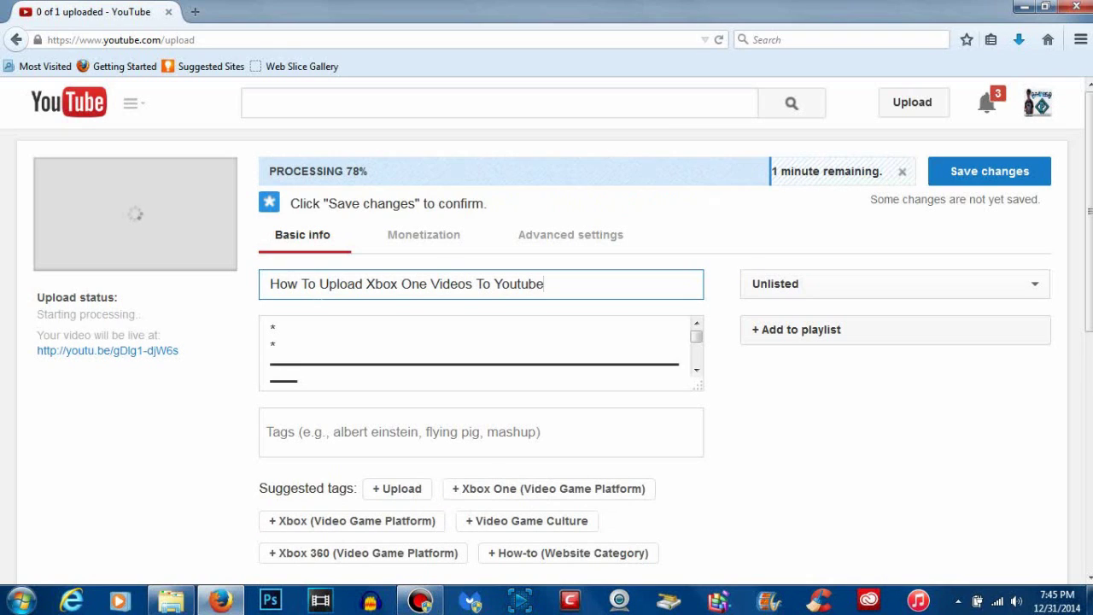